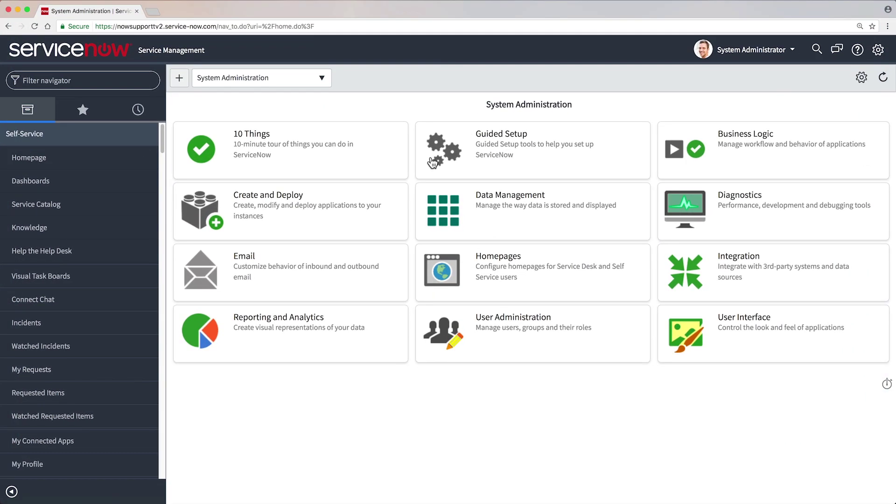
Find the Service Catalog record producers through the navigator and open the Password Reset record producer.
left_click(185, 110)
type("service catalog")
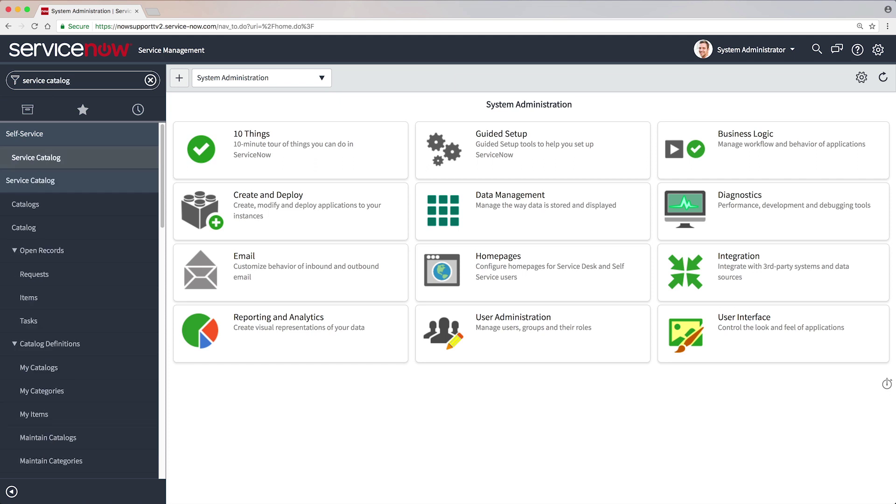
scroll(65, 179, "down", 10)
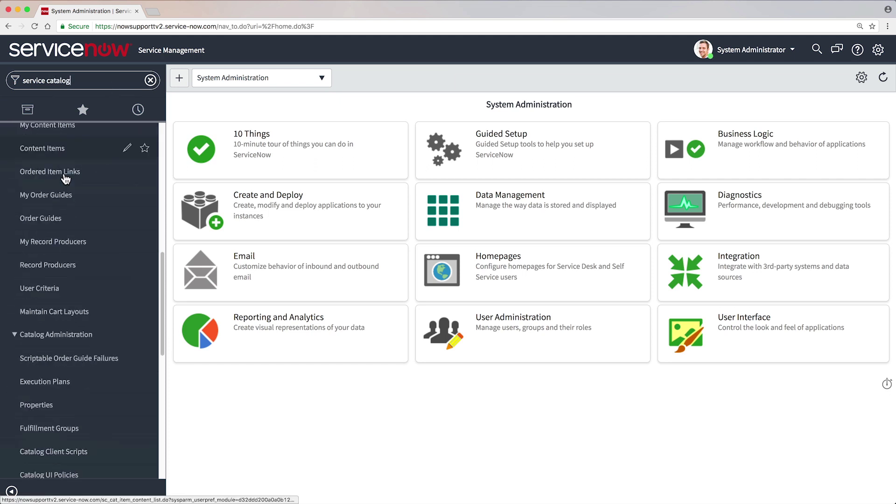
scroll(66, 179, "down", 1)
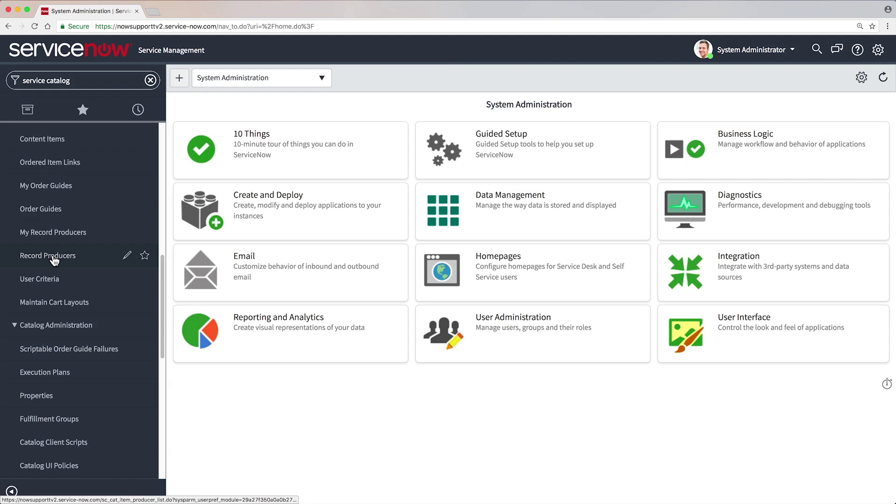
left_click(54, 258)
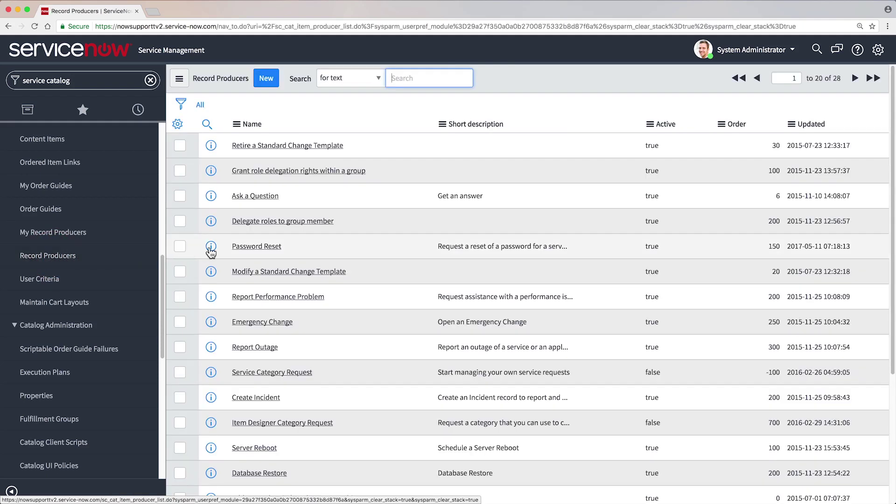
left_click(251, 249)
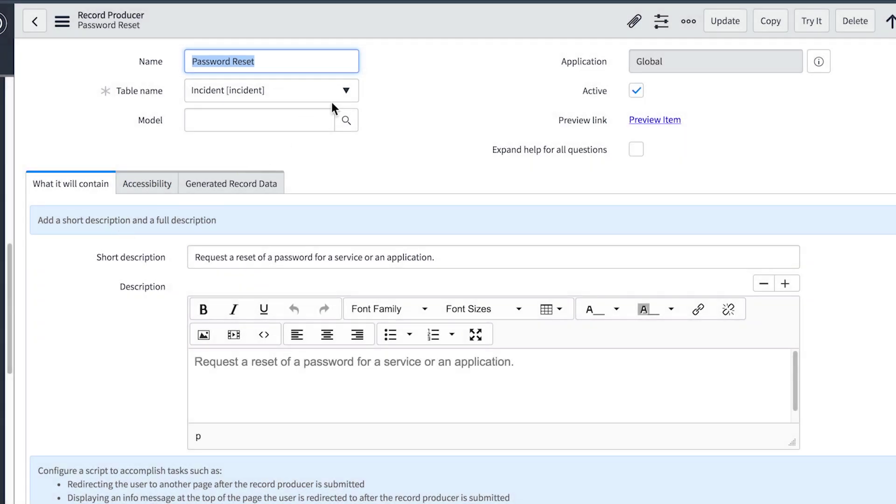
Look at the Table name choices and switch the record producer's Active option off and back on.
left_click(345, 93)
left_click(405, 86)
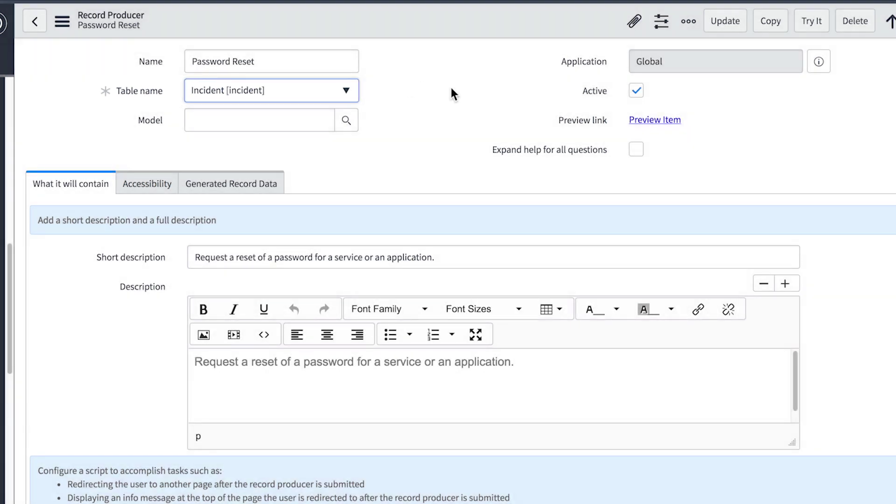
left_click(635, 90)
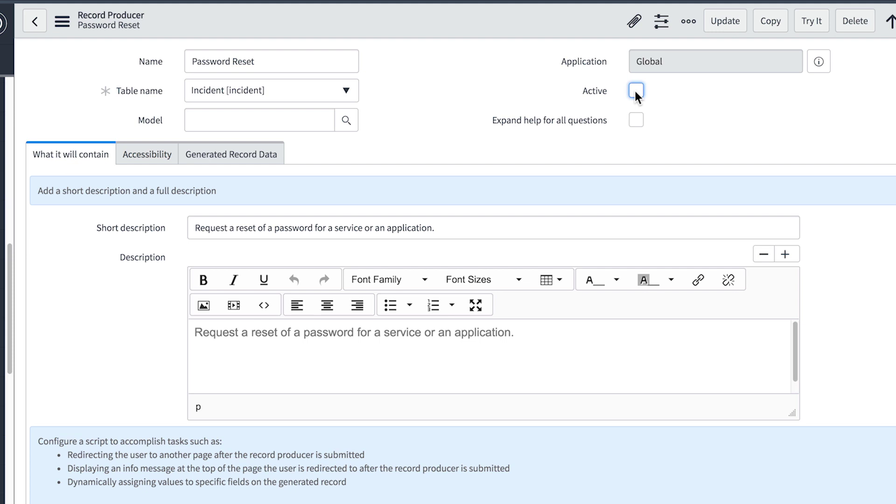
left_click(635, 91)
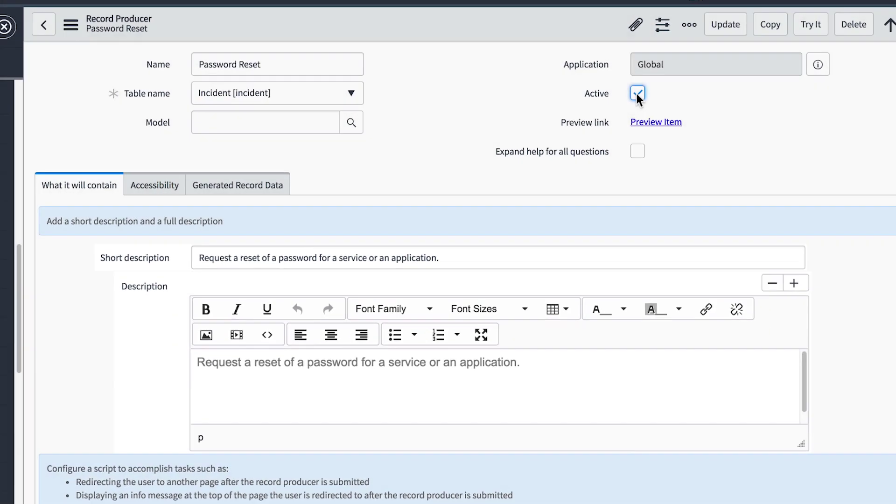
scroll(634, 91, "down", 6)
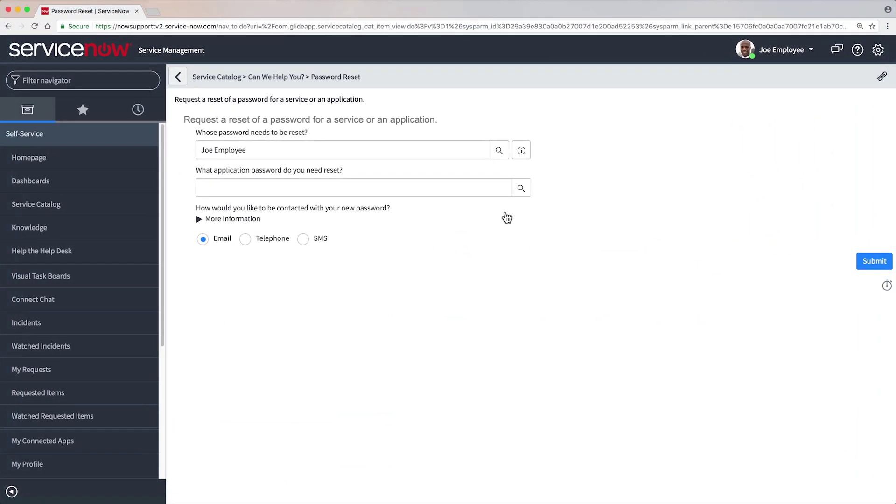
As the employee, choose Client Services as the application needing a password reset and submit the request.
left_click(525, 189)
left_click(214, 414)
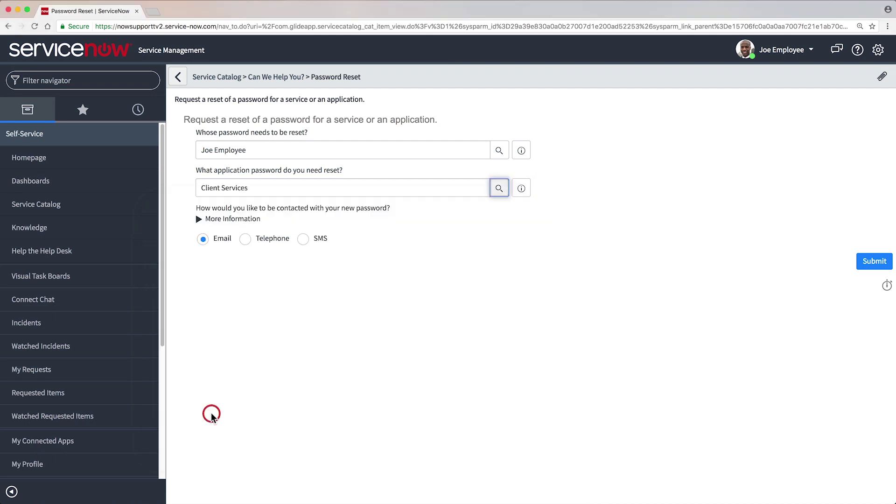
left_click(879, 266)
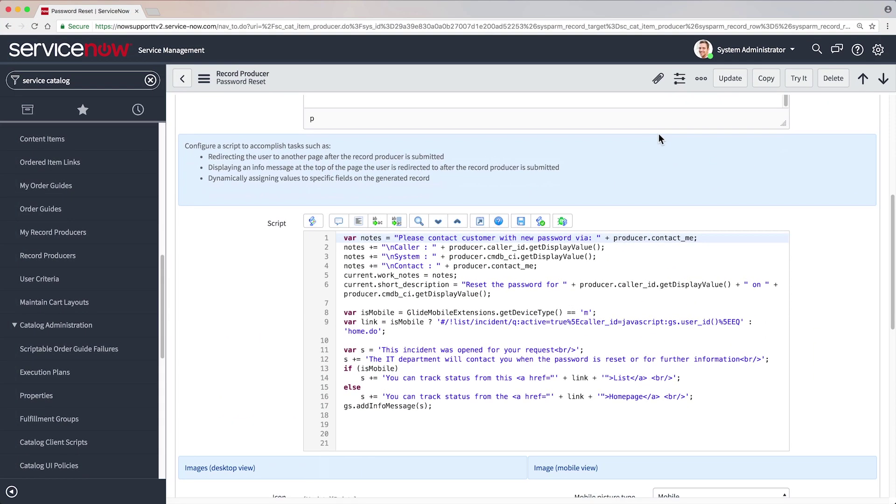
Review the Password Reset record producer's script, images and accessibility settings, including its Availability options.
scroll(658, 133, "down", 5)
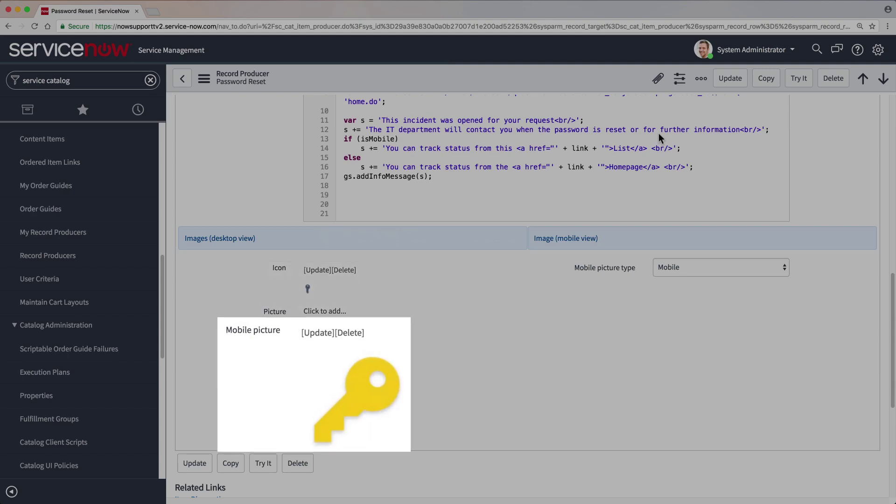
scroll(658, 133, "up", 15)
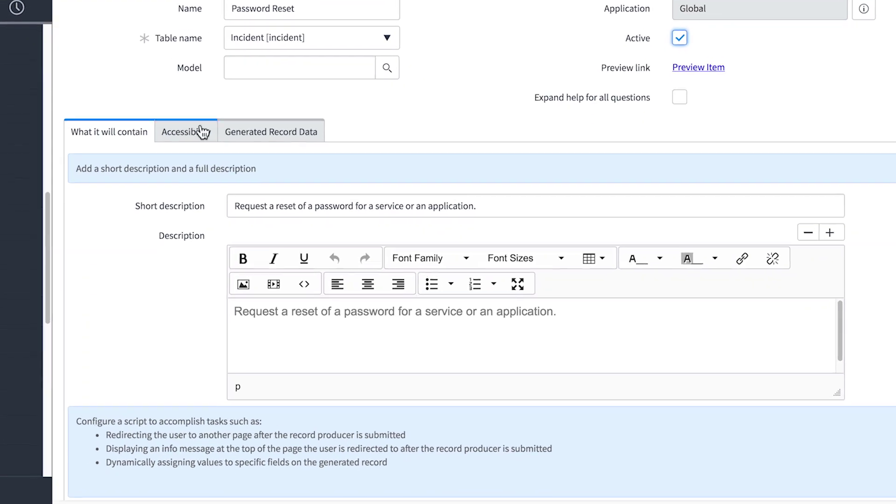
left_click(271, 206)
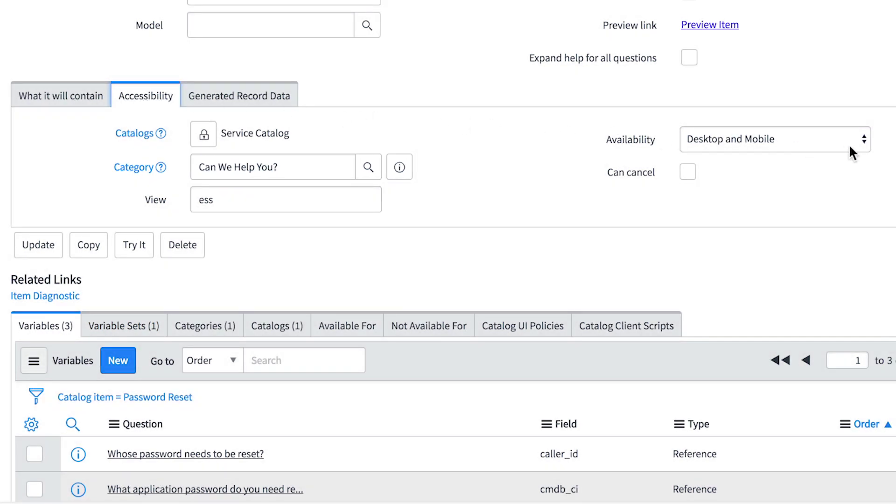
left_click(866, 141)
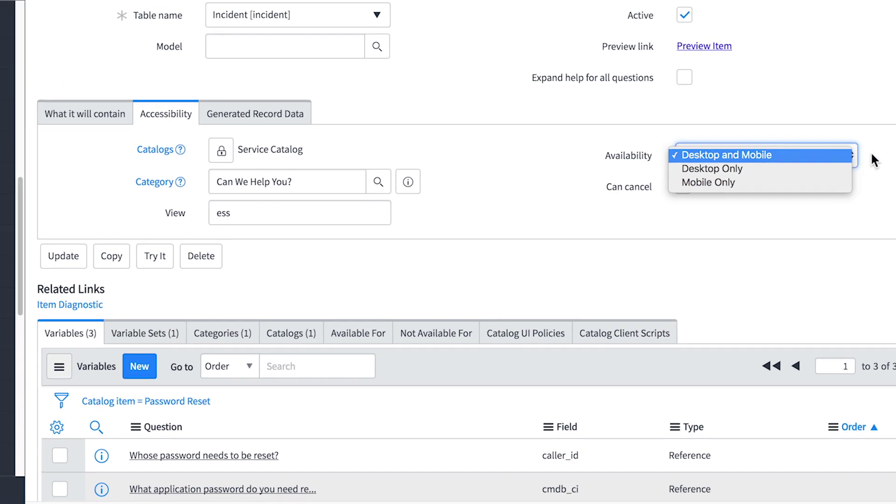
left_click(892, 136)
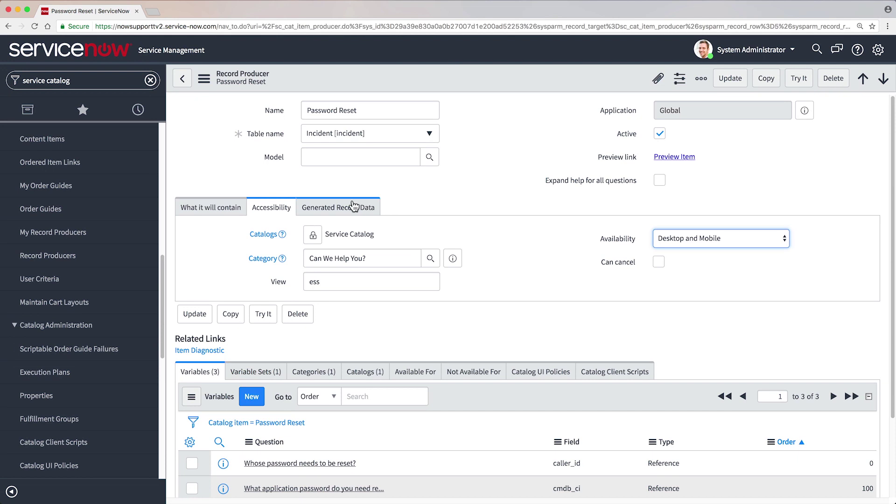
Review the generated record data and variables, opening the first variable's Order value for editing and cancelling without a change.
left_click(352, 205)
scroll(350, 202, "down", 2)
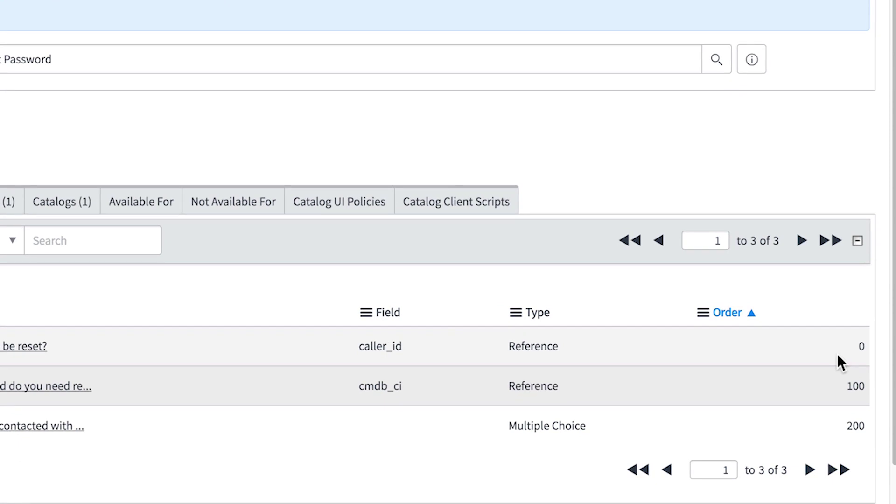
double_click(837, 356)
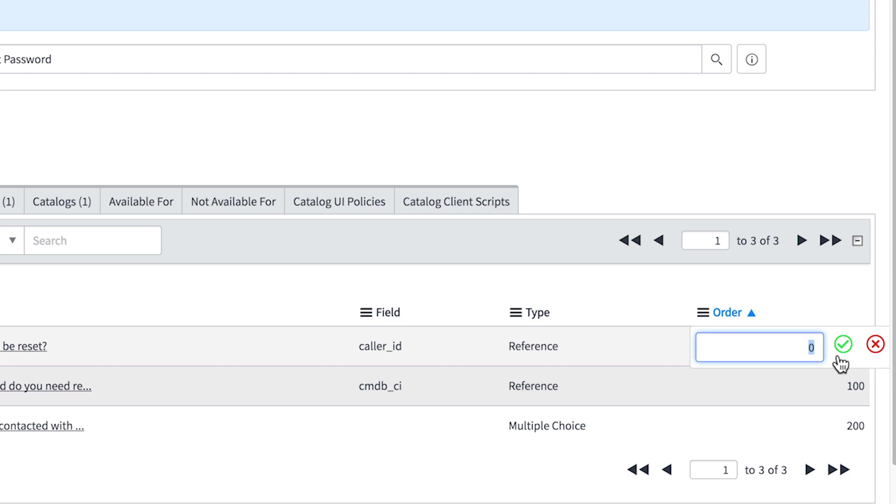
left_click(874, 344)
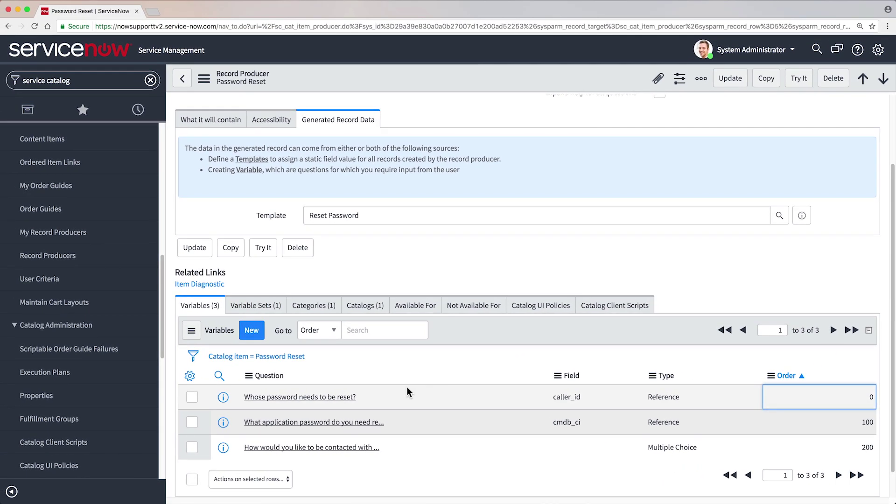
Open the variable "Whose password needs to be reset?" and examine its type choices, type specifications, default value and question text.
left_click(184, 374)
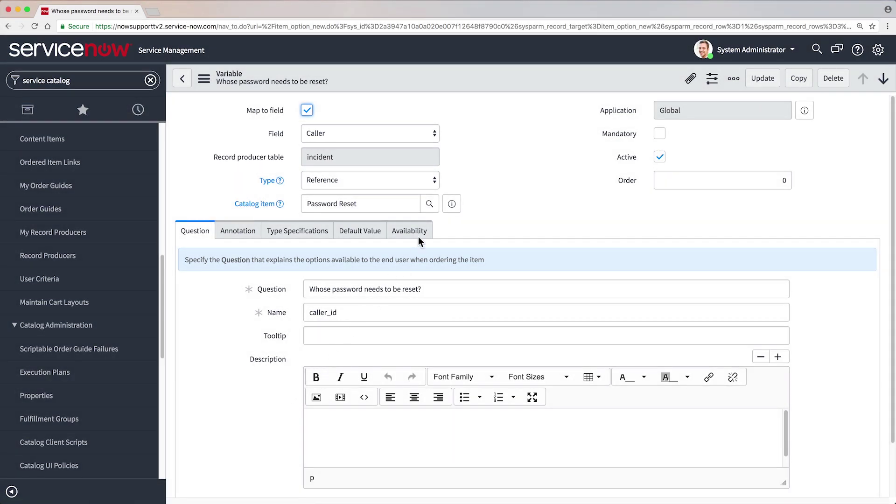
left_click(435, 180)
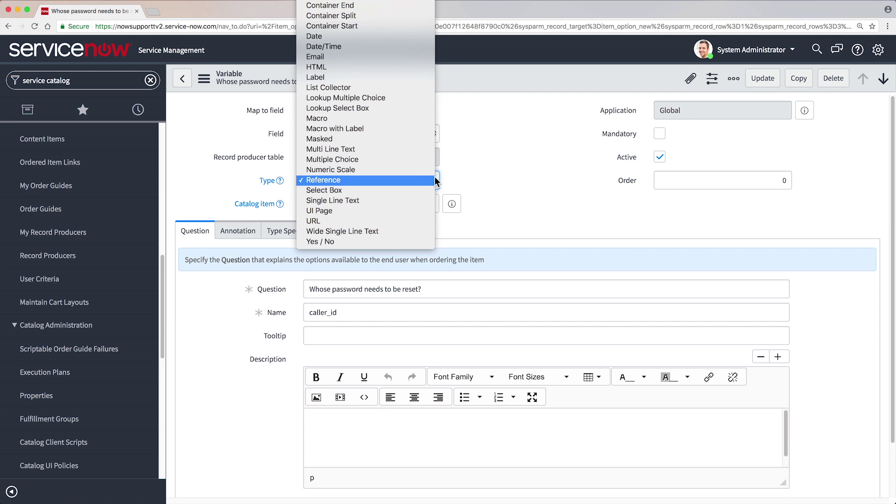
left_click(480, 163)
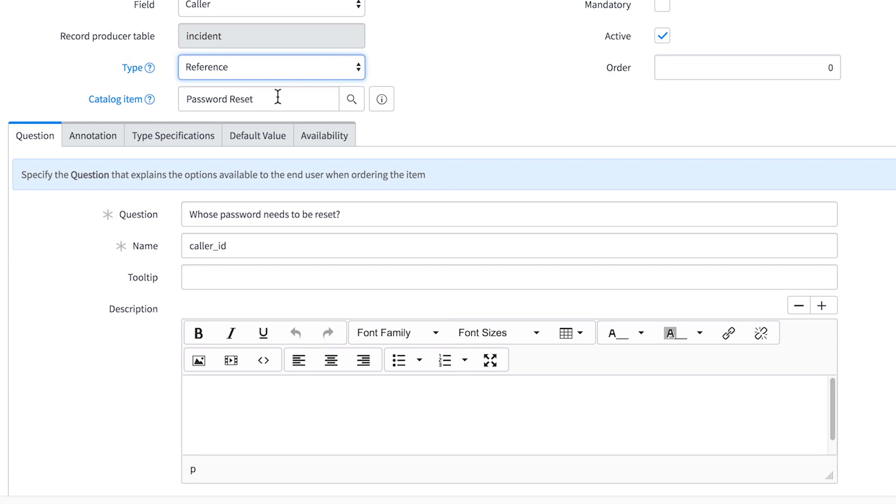
left_click(187, 144)
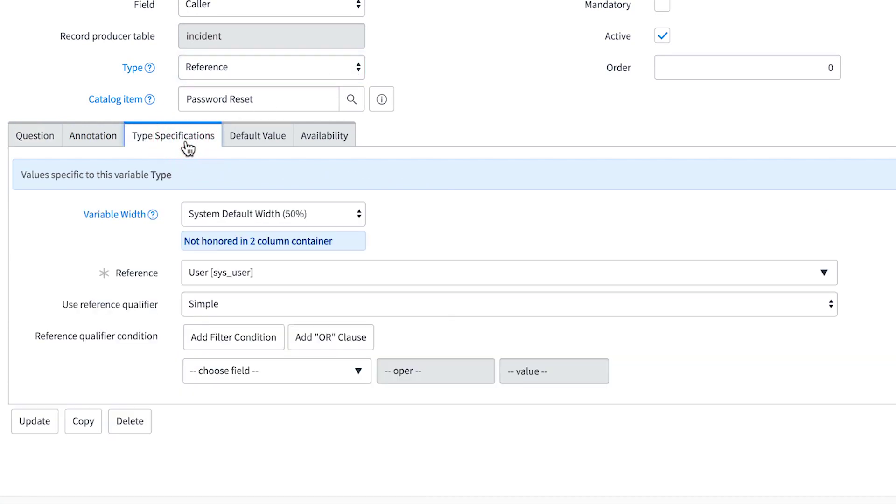
left_click(227, 141)
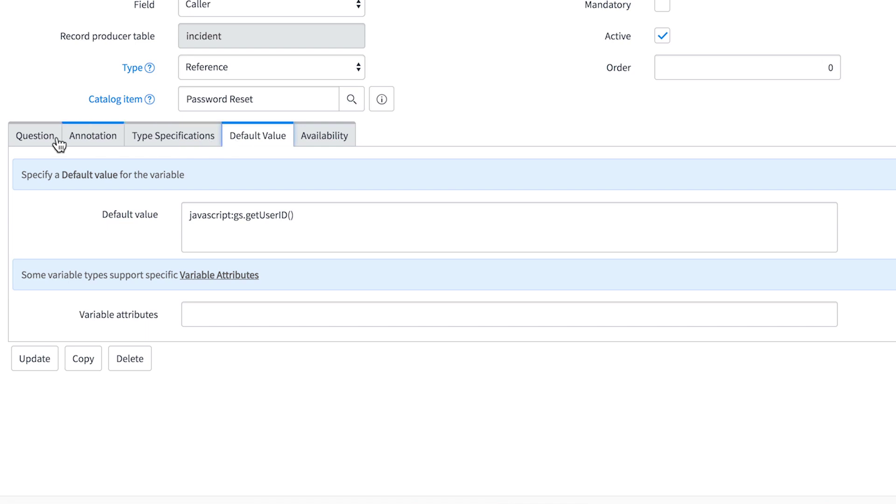
left_click(41, 140)
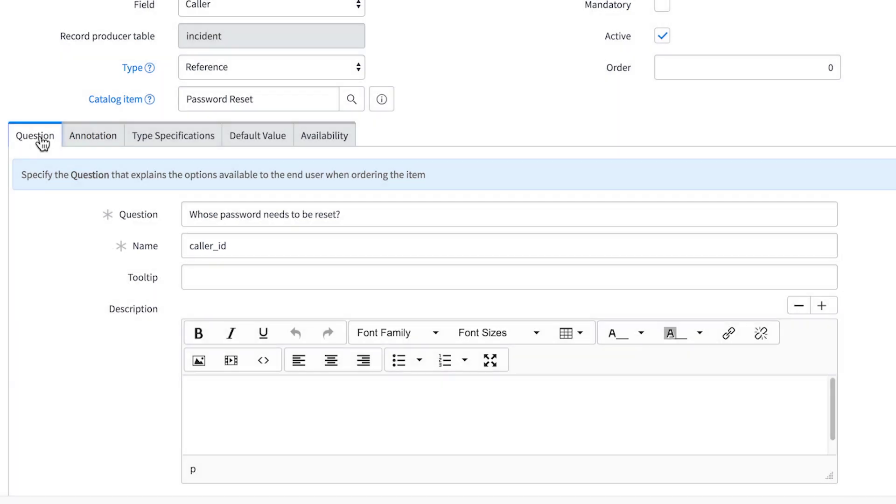
Set the variable's reference qualifier condition in the type specifications to City is San Diego.
left_click(152, 140)
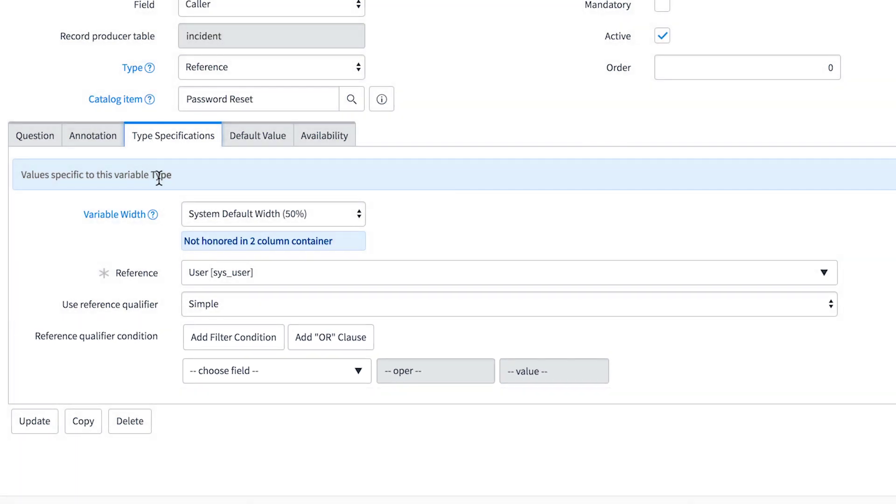
left_click(354, 369)
left_click(317, 322)
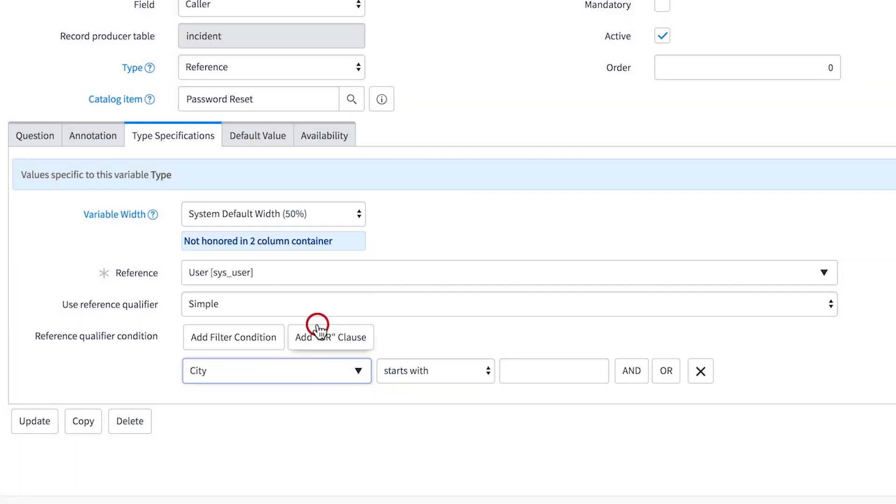
left_click(428, 369)
left_click(443, 422)
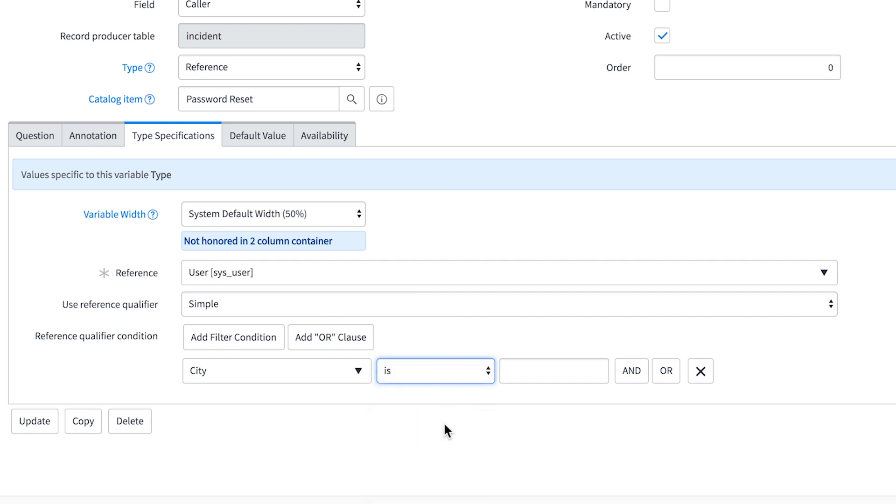
left_click(544, 377)
type("San Diego")
key("Tab")
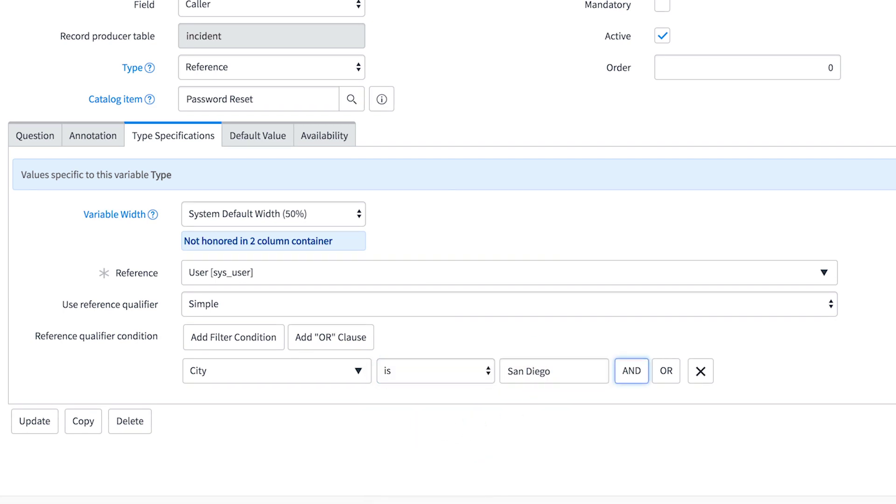
Check the variable's default value, return to the Password Reset record producer and open its Reset Password template.
left_click(280, 145)
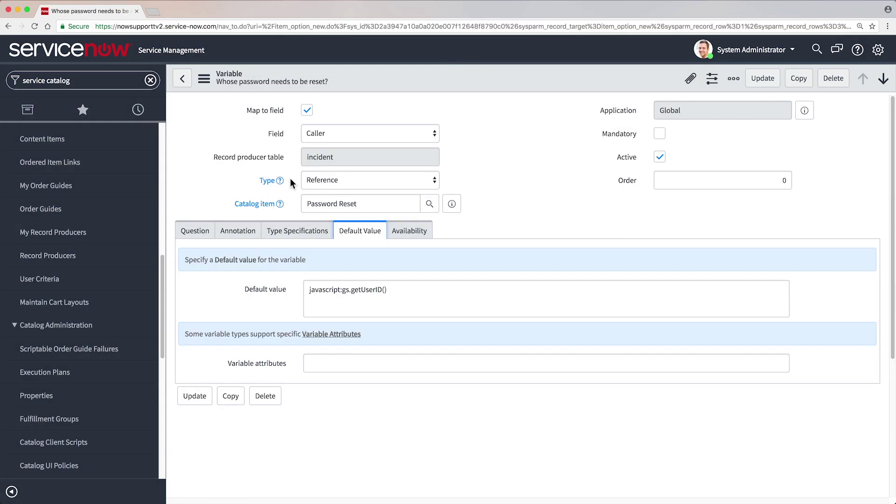
left_click(182, 78)
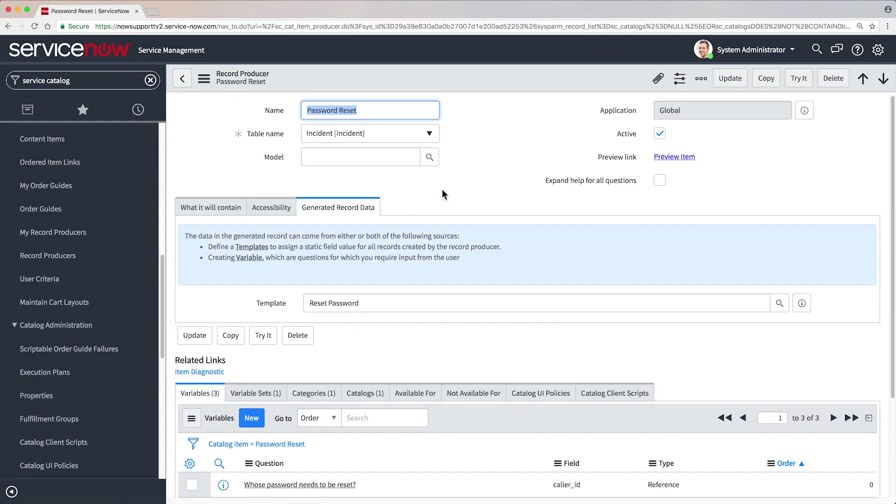
left_click(802, 303)
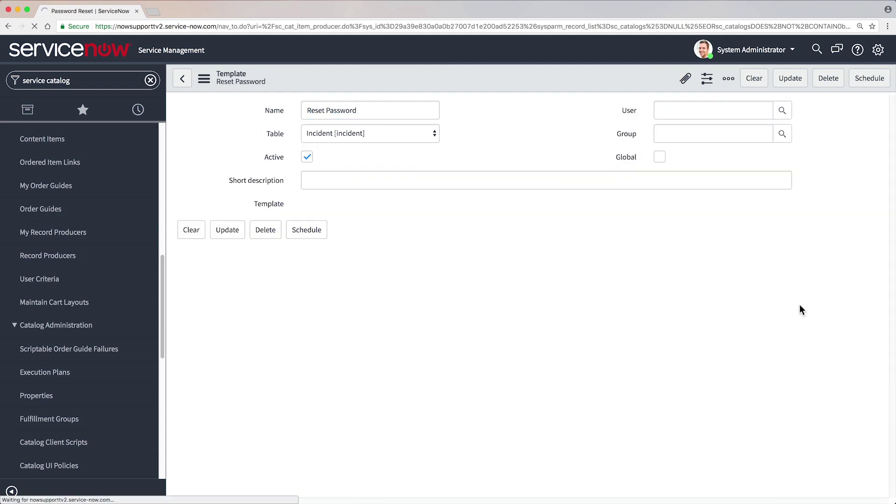